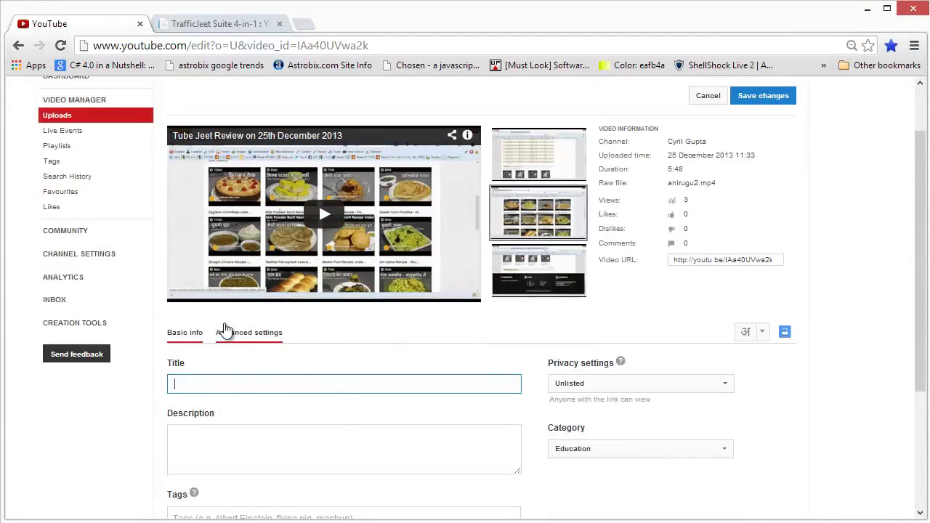
Type '25 Easy Christmas Dishes!' into the empty video Title field.
click(257, 380)
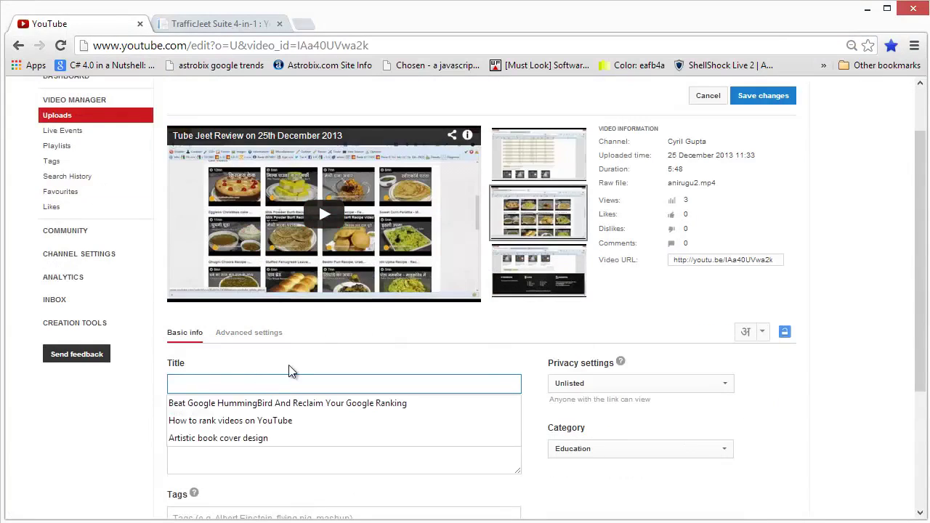
click(269, 380)
click(268, 382)
click(369, 376)
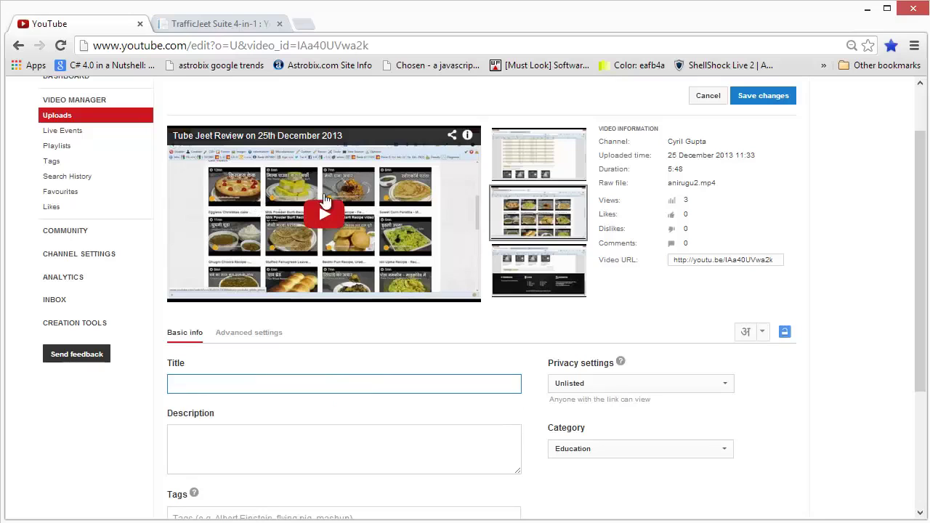
click(340, 383)
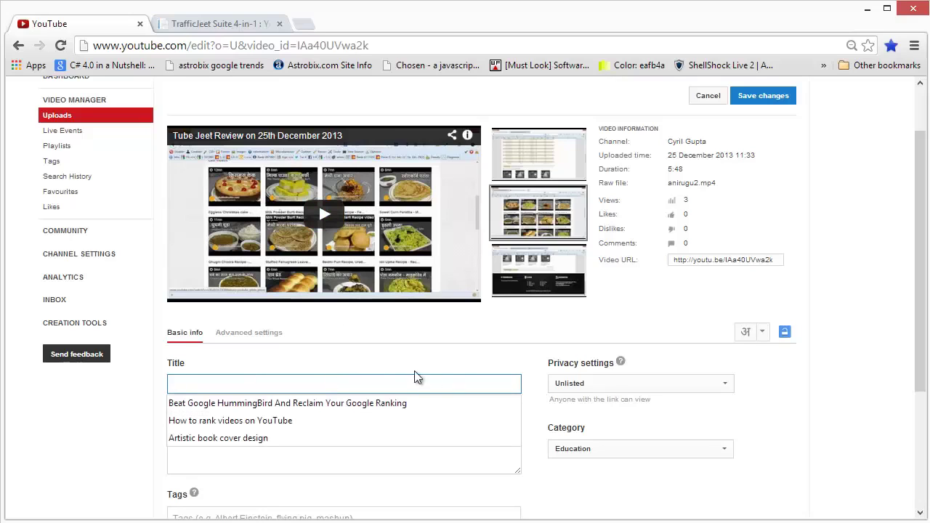
text(25 Easy )
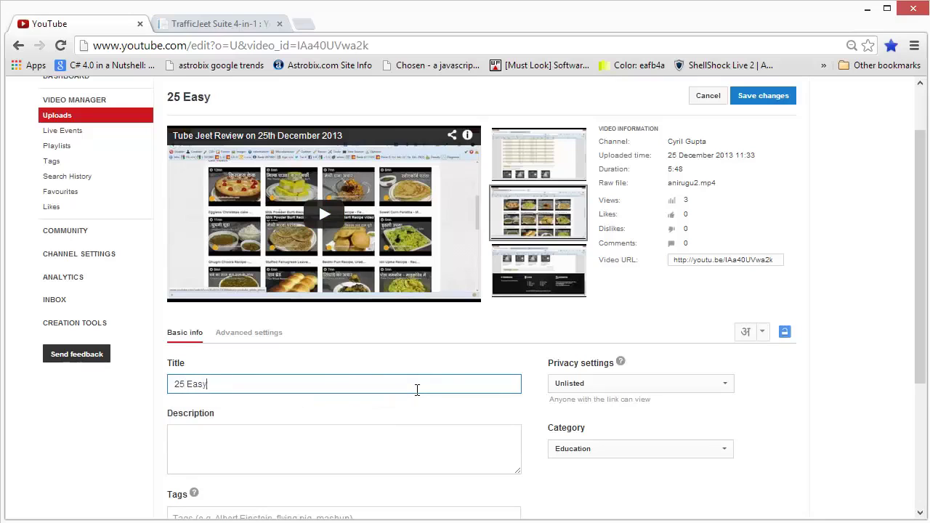
text(Christmas Dishe)
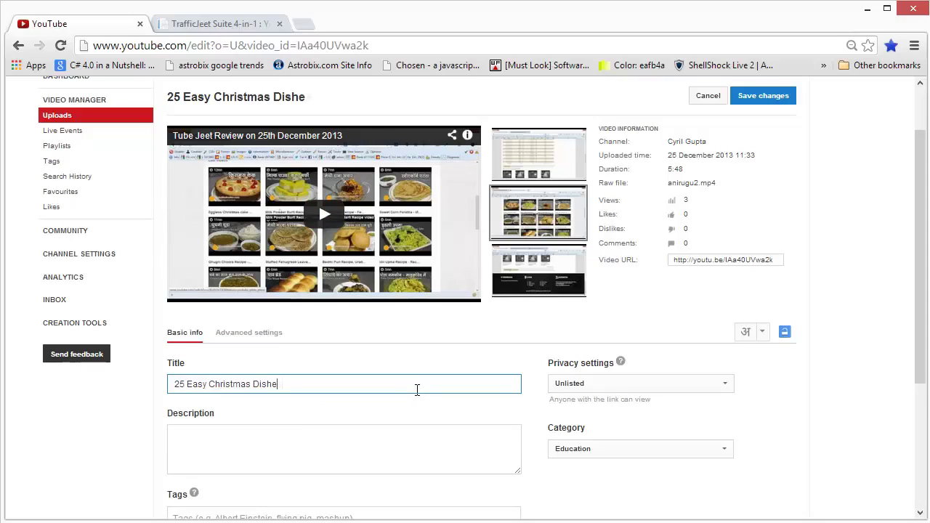
text(s!)
Extend the title with 'Quick ChristmasDishes - Make these christmas dishes today'.
click(452, 384)
text(Quick Chris)
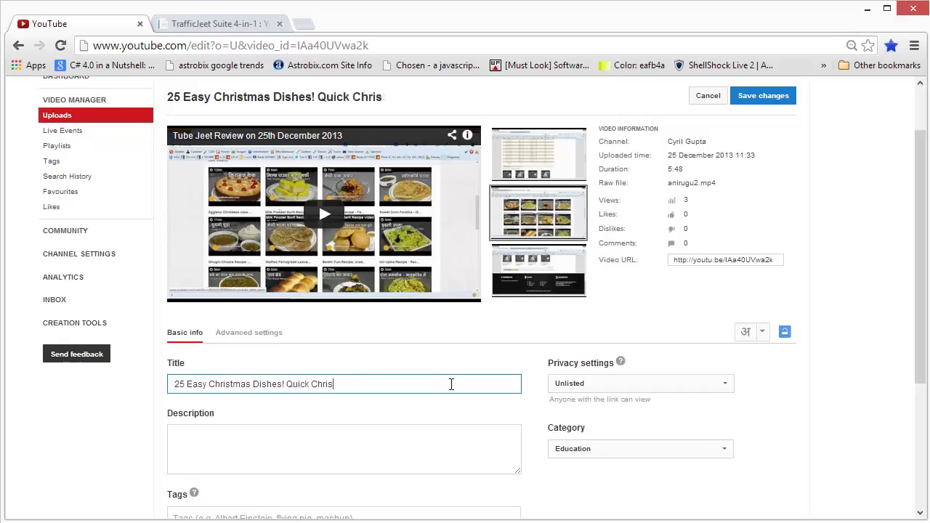
text(tmasDishes - M)
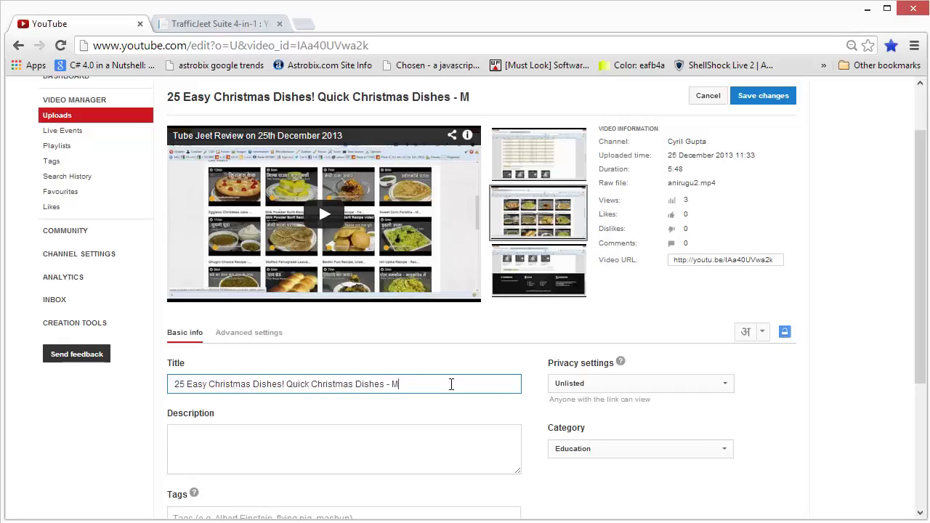
text(ake these christ)
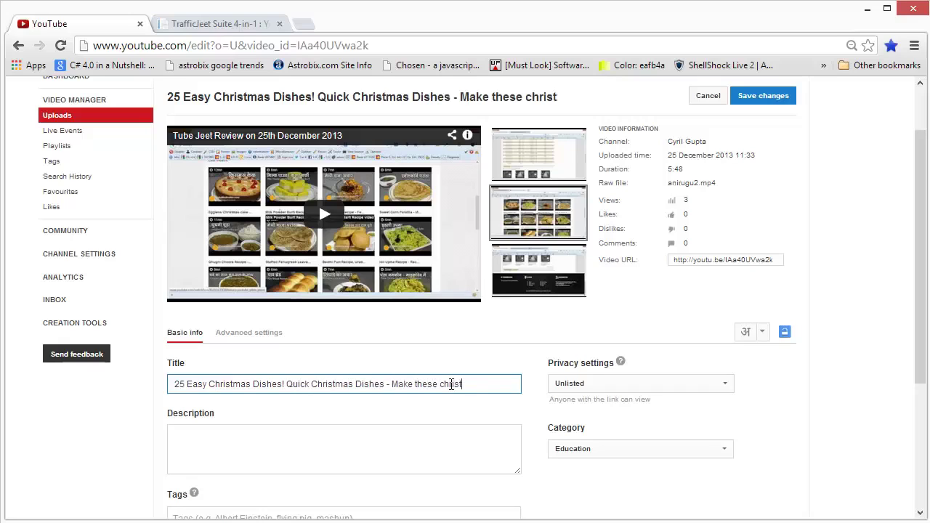
text(mas dishes )
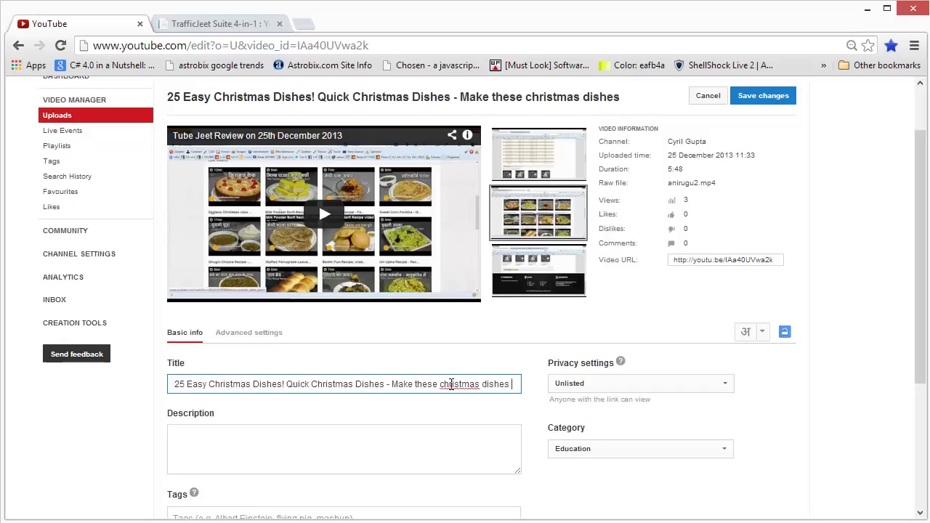
text(today kj)
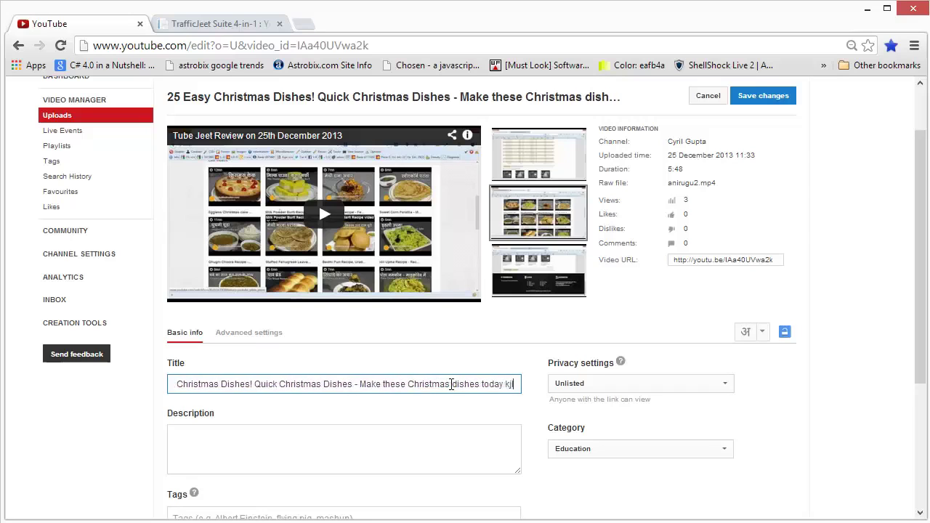
text(lklsf sdfdsf)
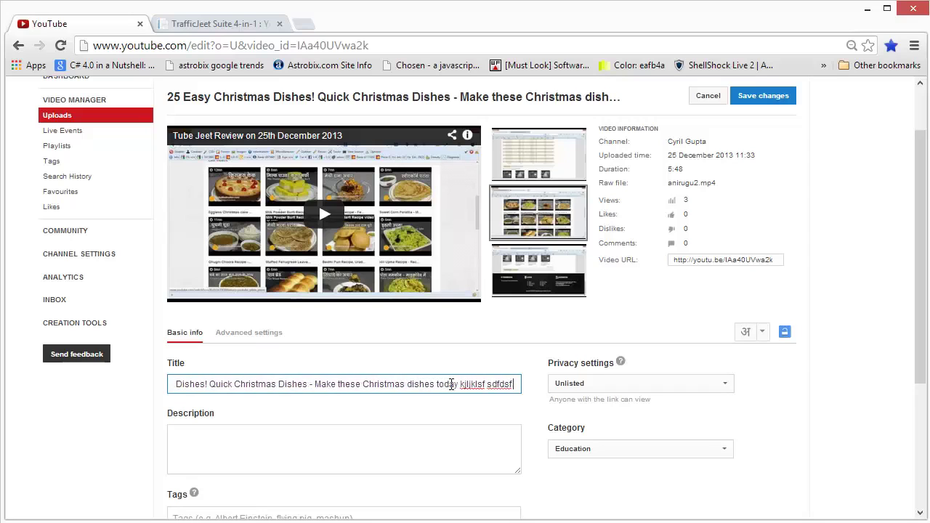
key(BackSpace)
key(BackSpace)
key(BackSpace)
key(BackSpace)
key(BackSpace)
key(BackSpace)
key(BackSpace)
key(BackSpace)
key(BackSpace)
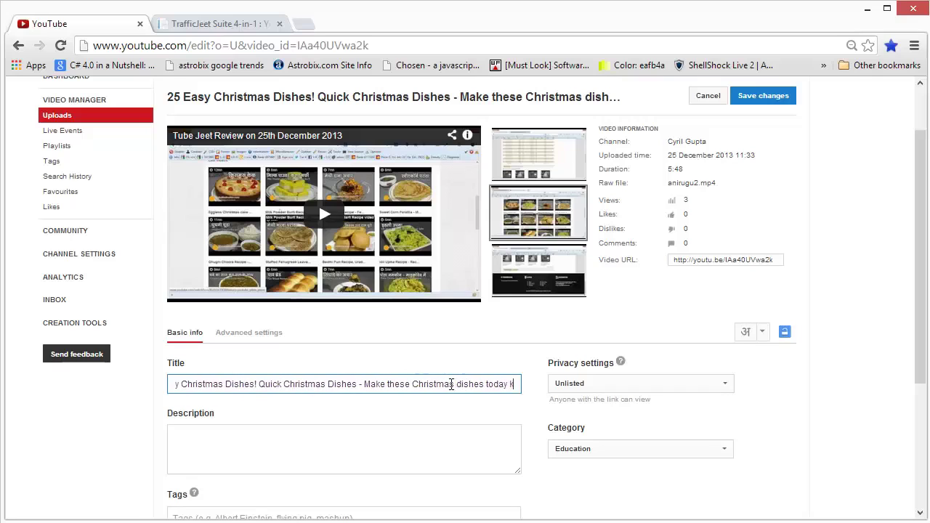
key(BackSpace)
key(BackSpace)
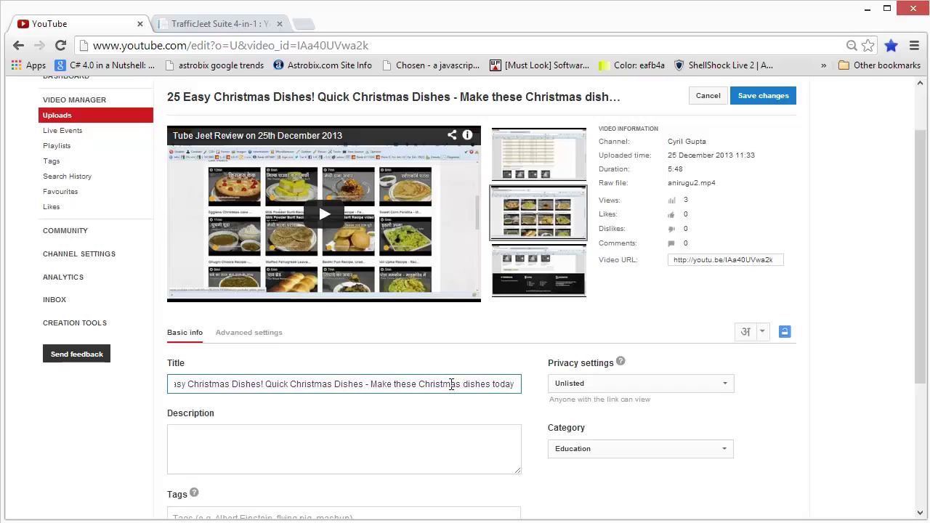
Append a long run of gibberish filler text to the end of the title.
key(Home)
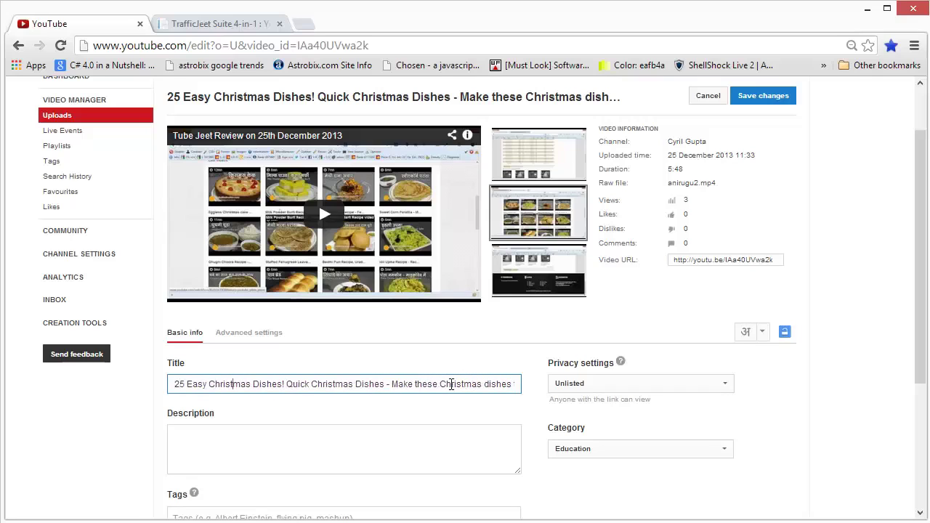
key(End)
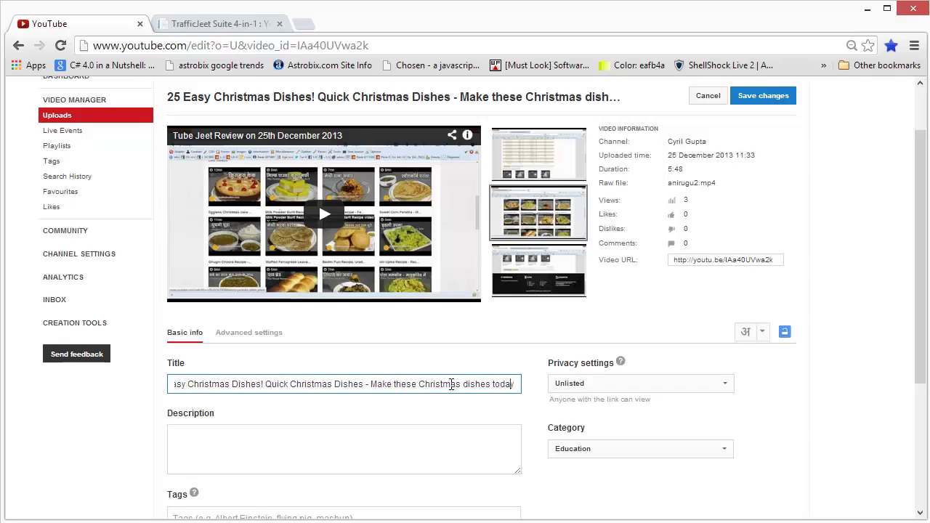
text(sdfis dflkjs;d fjs kldjf)
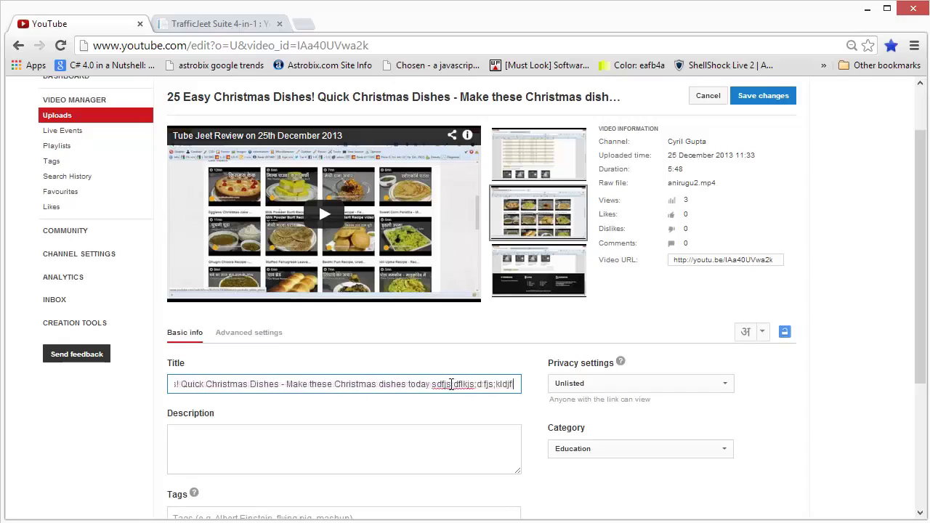
text( lsdjf lkjsdlfsdfsdfsdf sdfsdf)
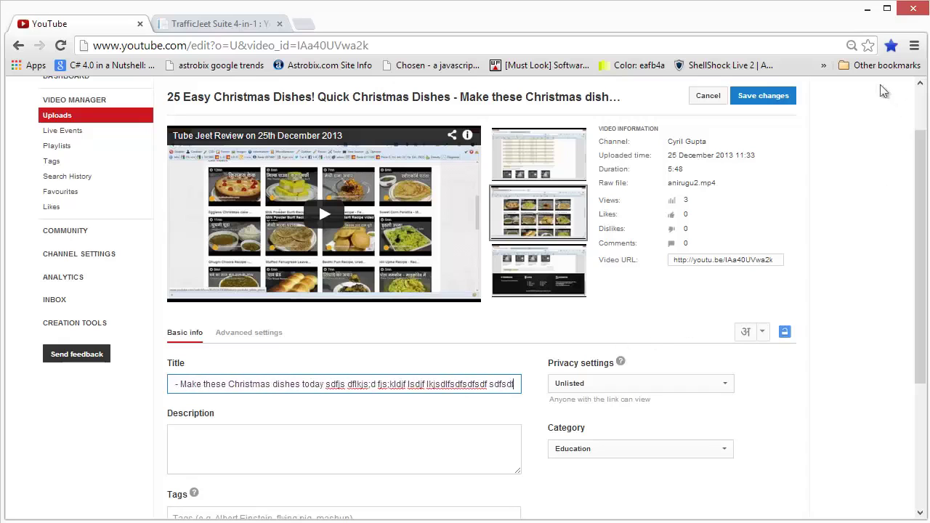
text(sdfsdf)
After the save fails with a title-too-long error, delete the gibberish after 'dishes today'.
click(771, 98)
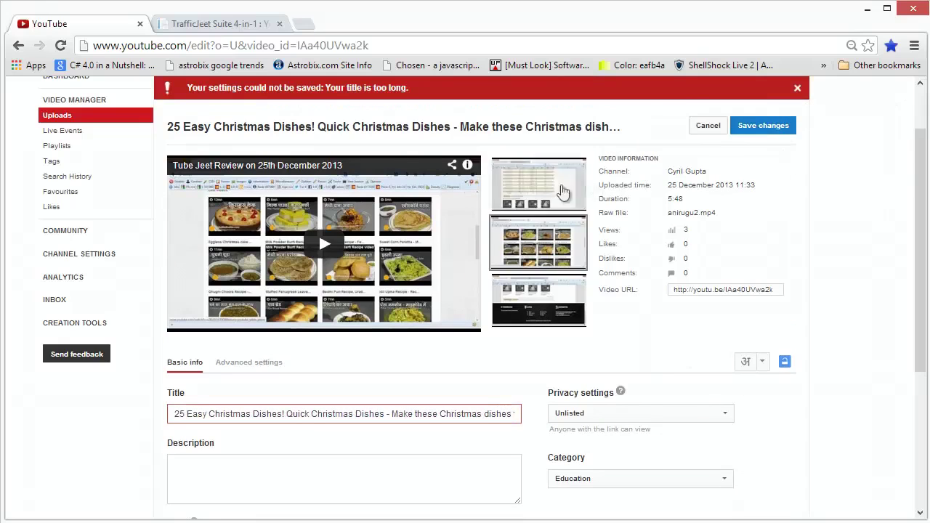
mouse_move(187, 93)
mouse_down()
mouse_move(355, 98)
mouse_move(407, 89)
mouse_up()
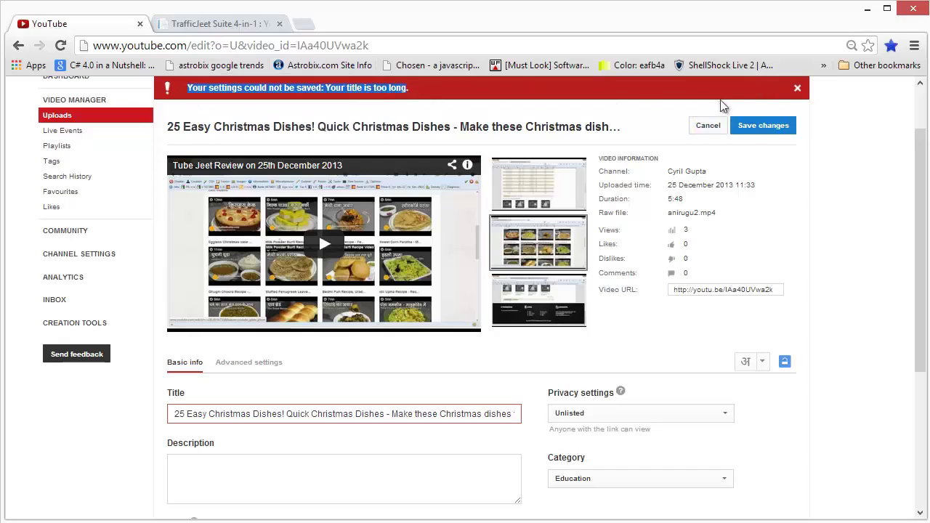
drag(473, 414, 644, 426)
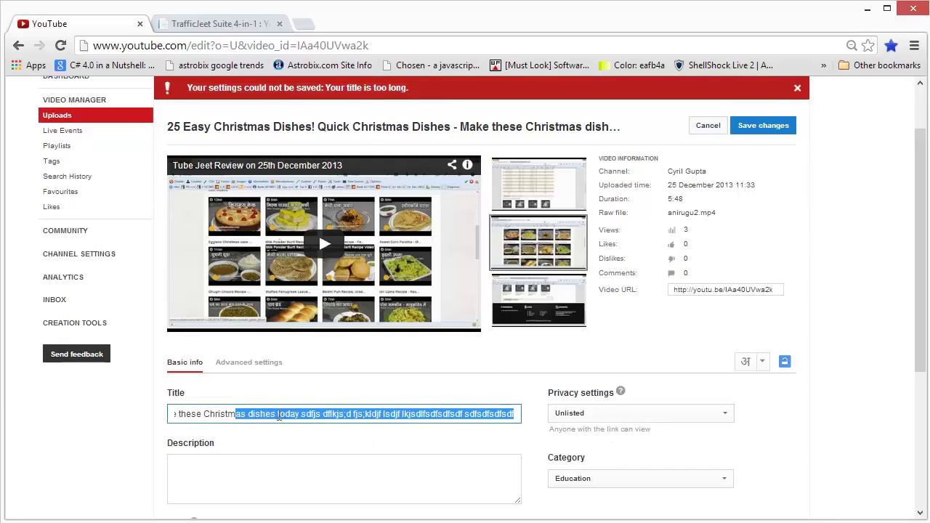
drag(302, 414, 601, 407)
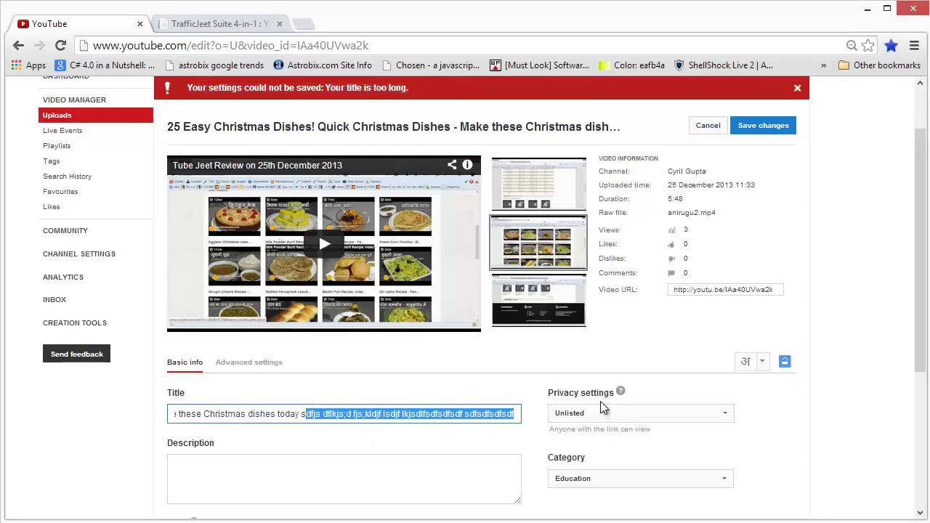
key(BackSpace)
key(BackSpace)
key(BackSpace)
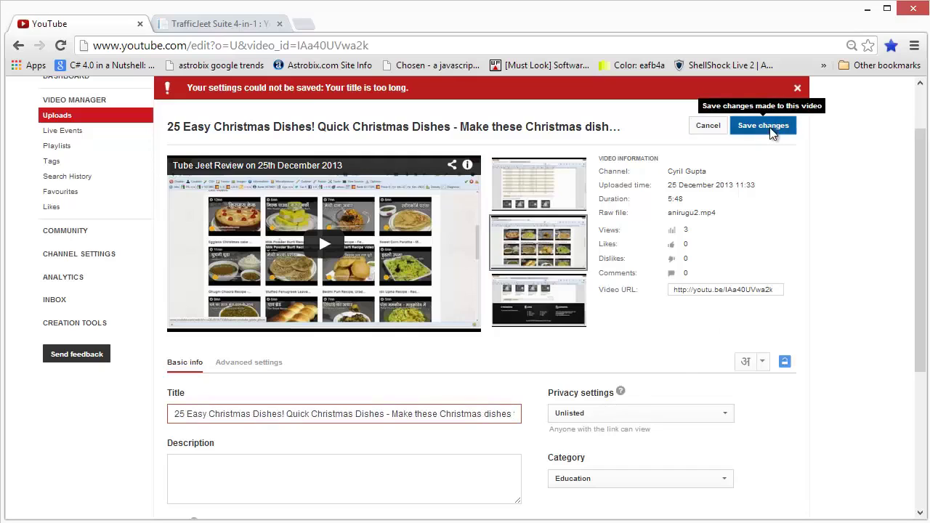
Save the shortened title ending in 'dishes today'.
click(769, 130)
drag(302, 384, 501, 387)
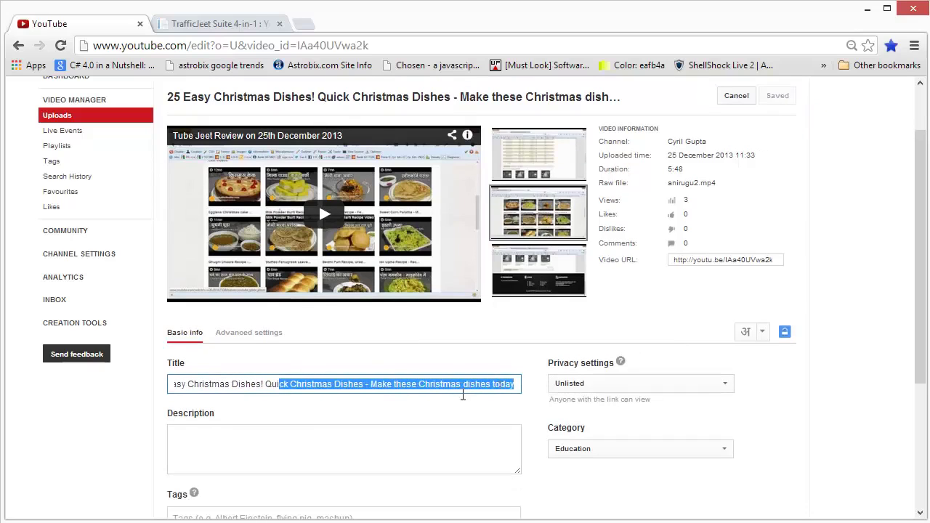
click(469, 385)
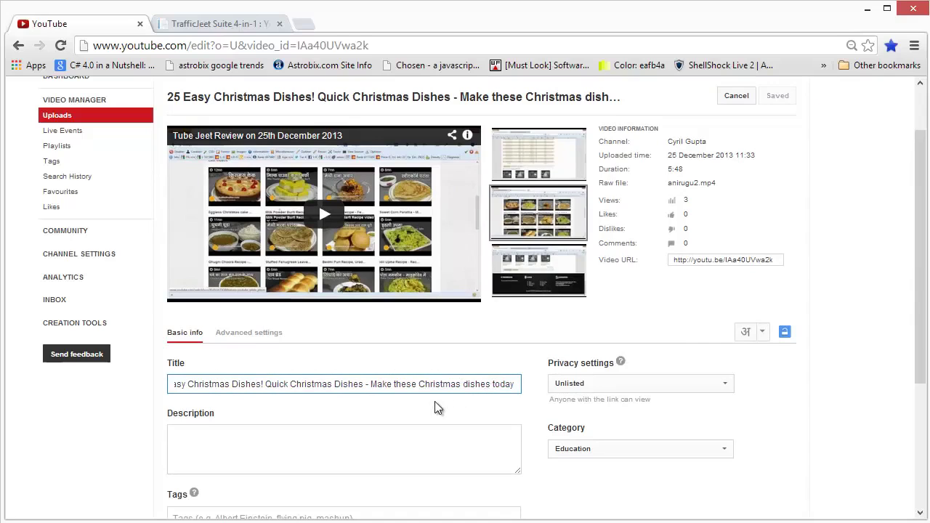
Remove the word 'these' so the title ends 'Make Christmas dishes today'.
drag(431, 388, 487, 384)
click(376, 390)
double_click(405, 384)
key(BackSpace)
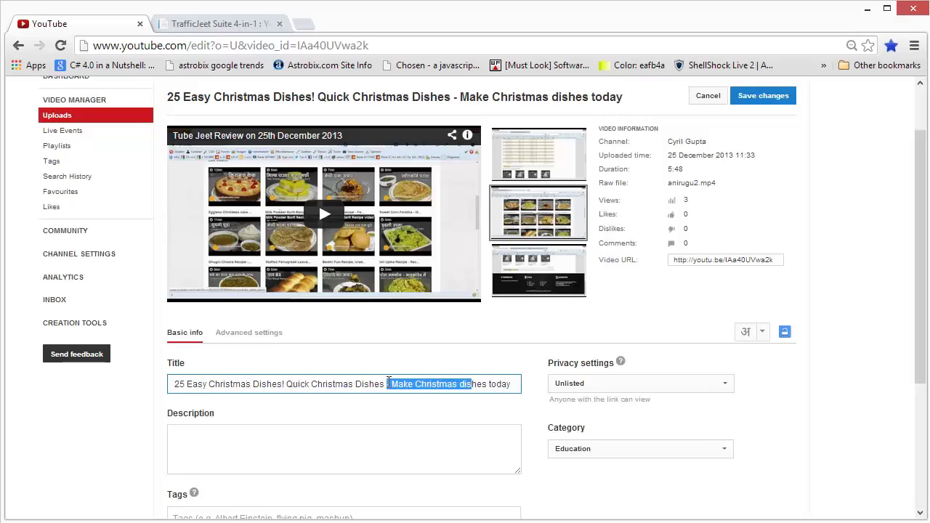
drag(471, 383, 429, 404)
key(Tab)
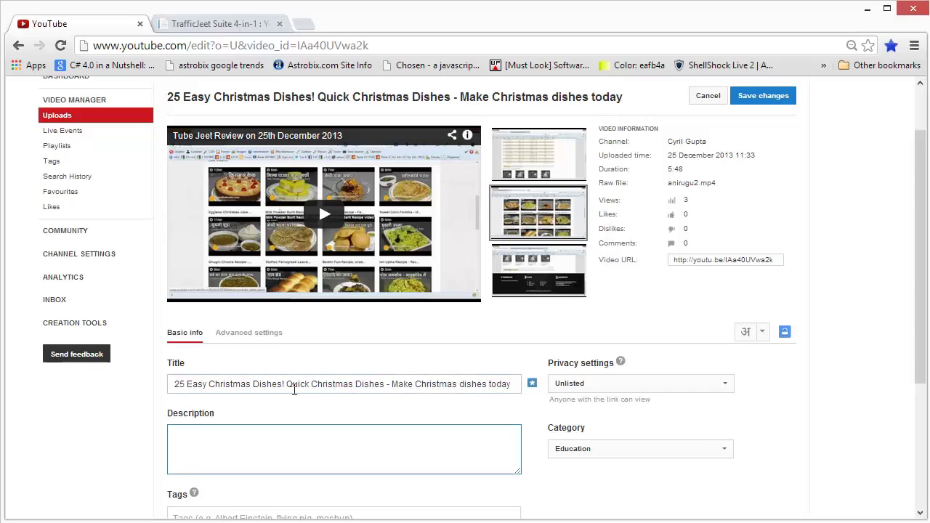
drag(295, 387, 336, 388)
click(358, 387)
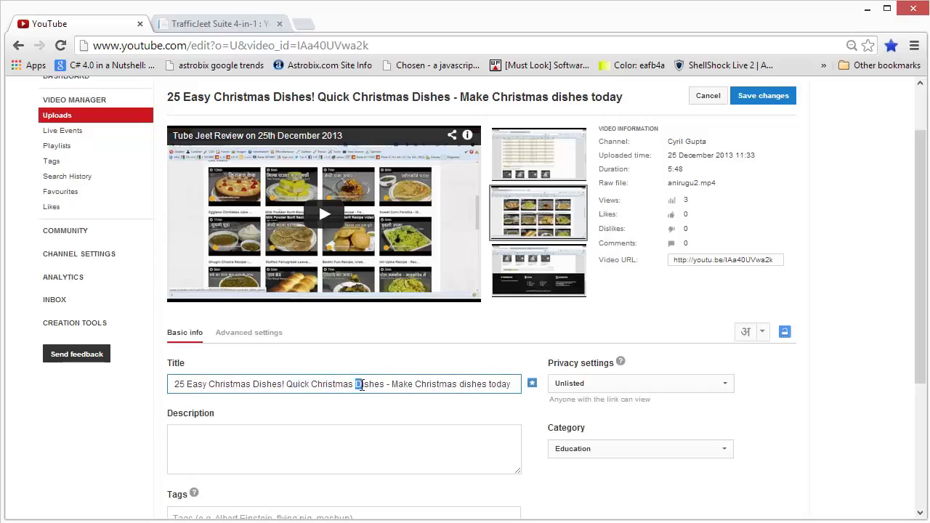
click(285, 403)
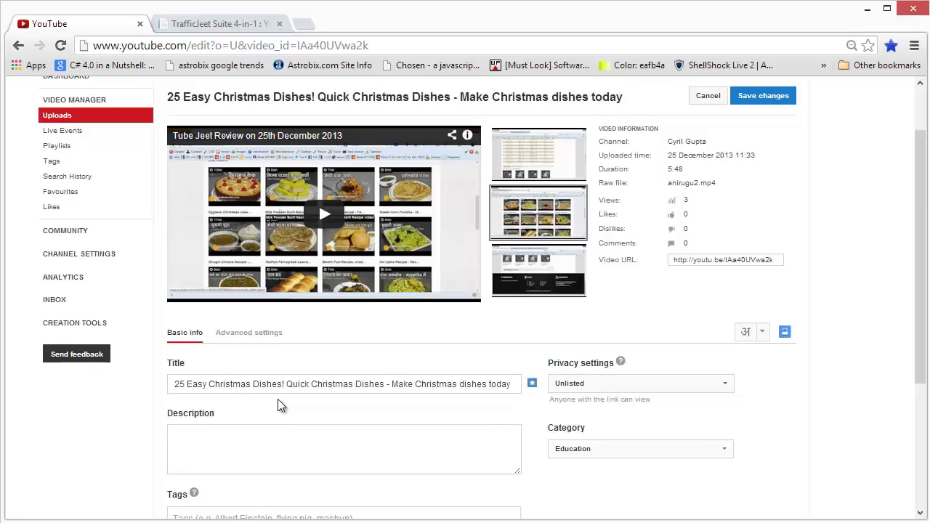
drag(225, 384, 264, 389)
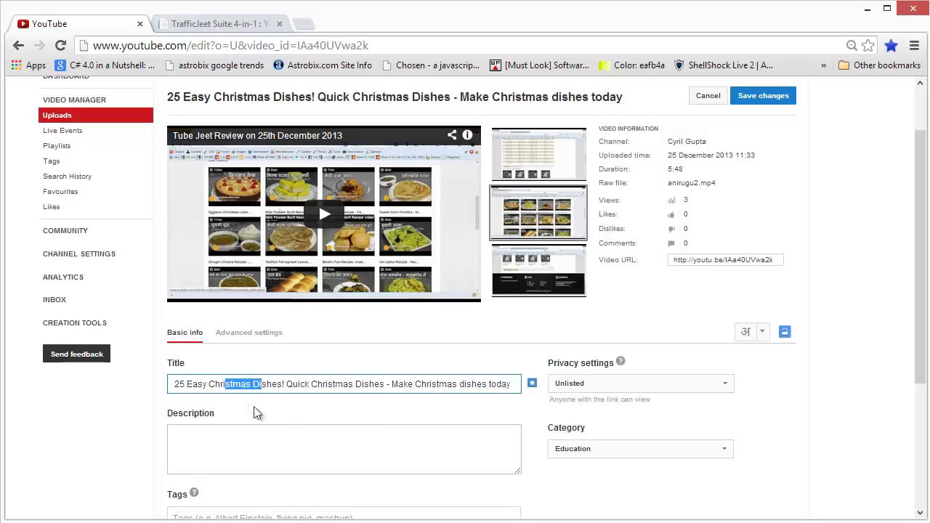
click(179, 384)
drag(179, 384, 534, 396)
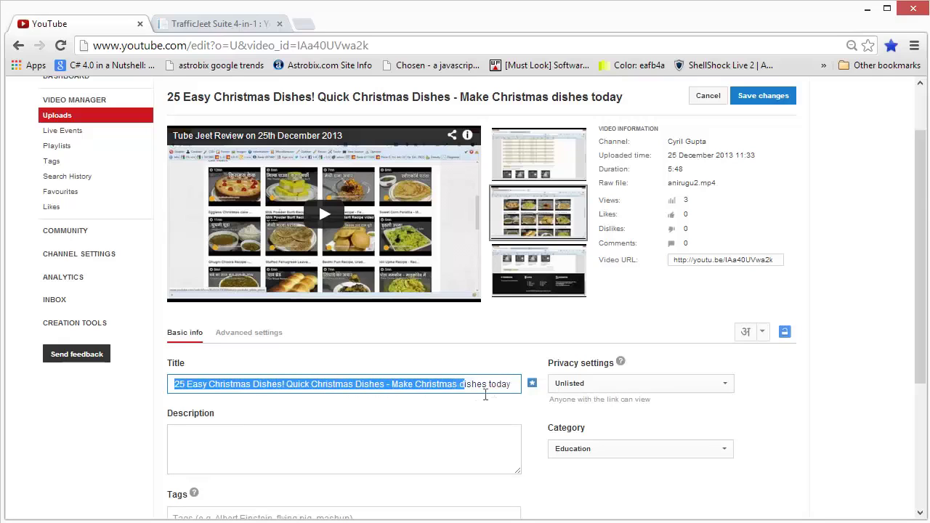
click(363, 420)
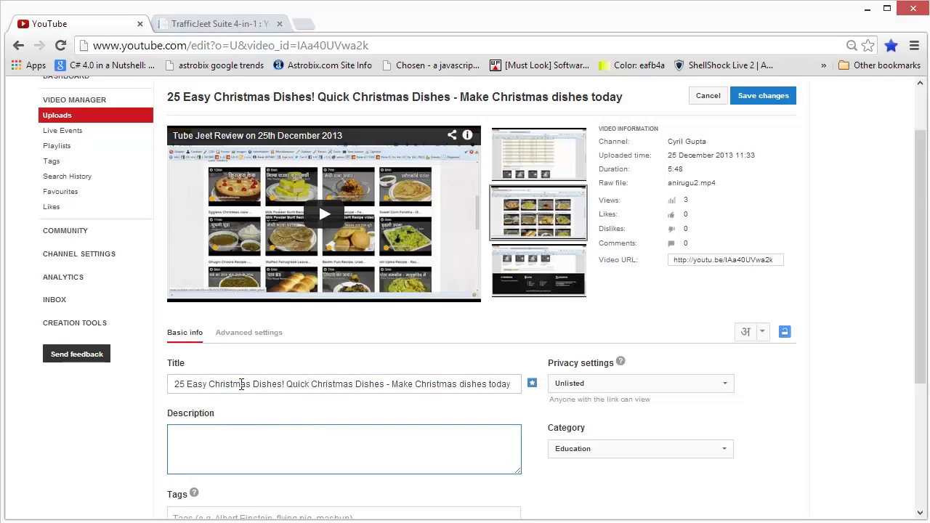
drag(239, 384, 178, 391)
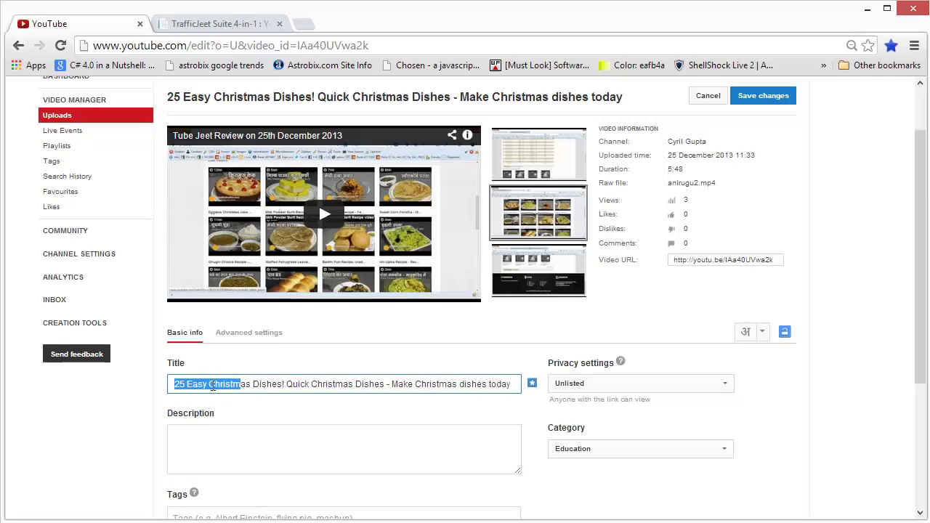
click(213, 385)
drag(298, 385, 373, 385)
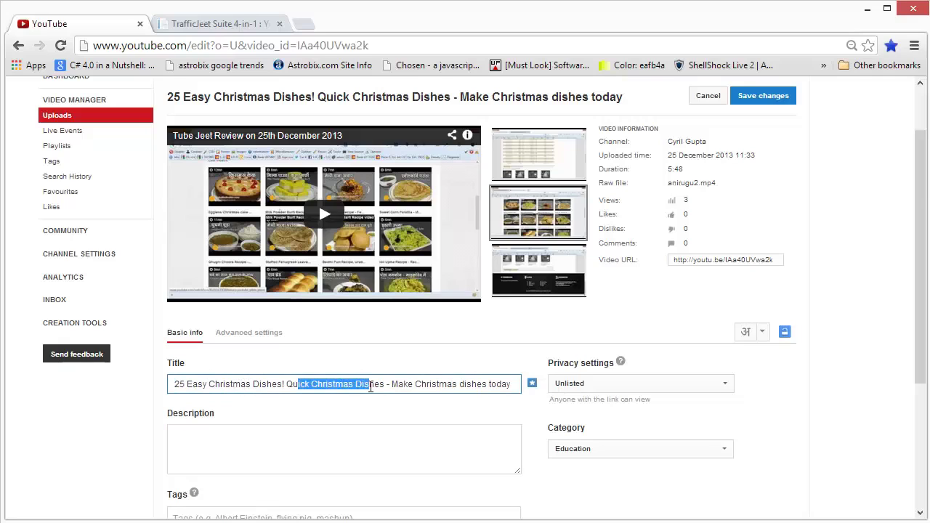
click(342, 386)
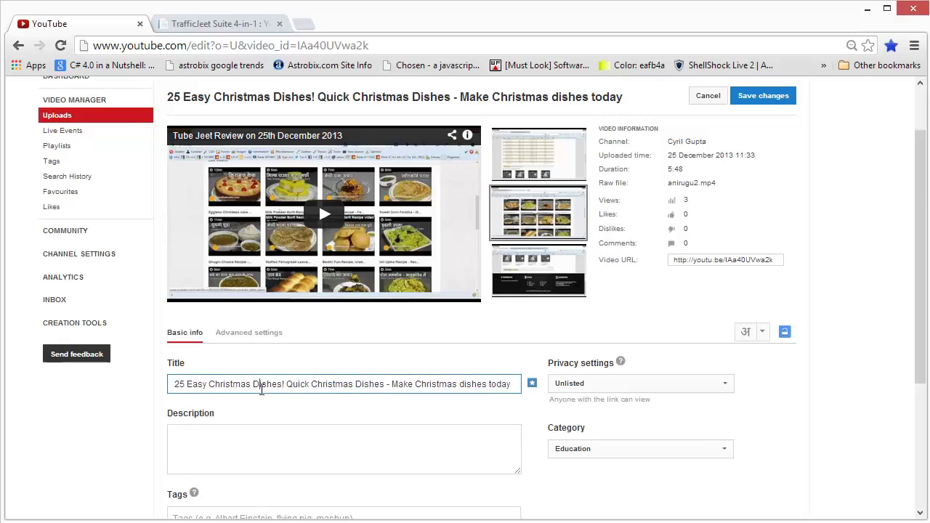
drag(261, 389, 390, 383)
click(311, 386)
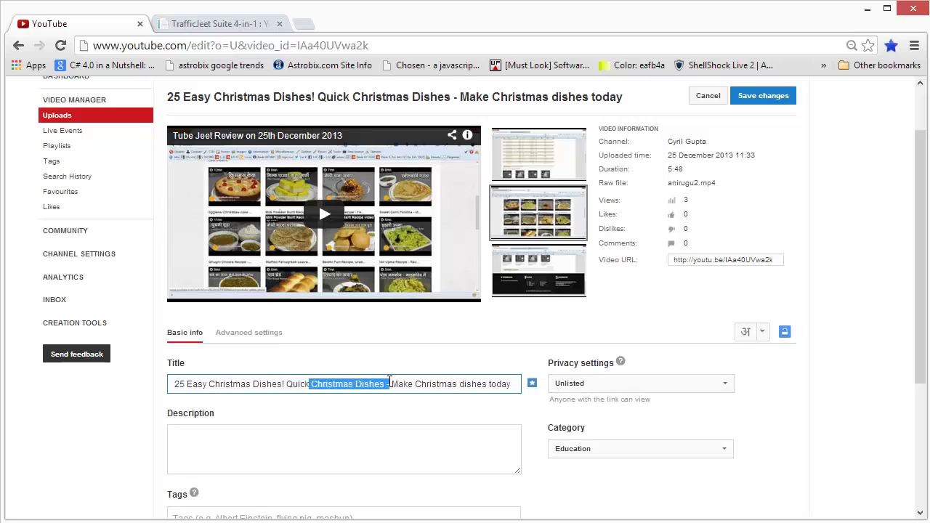
click(393, 384)
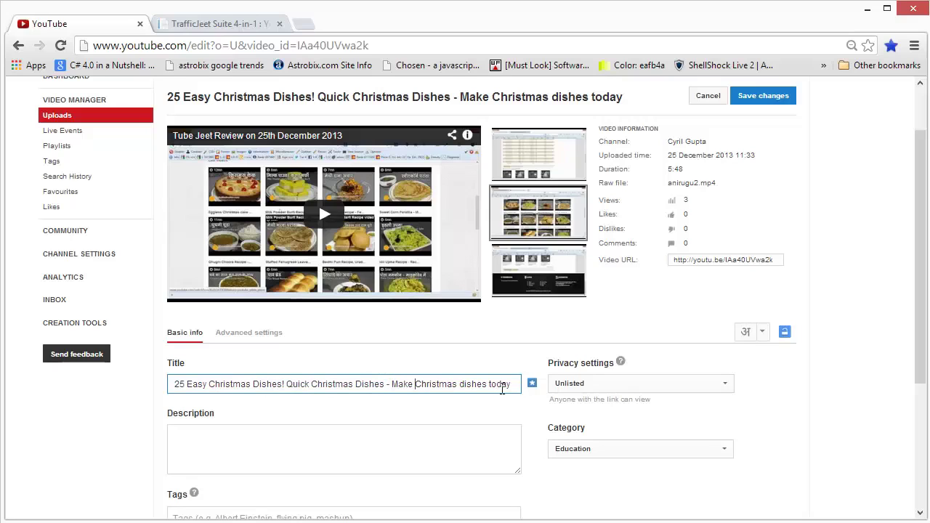